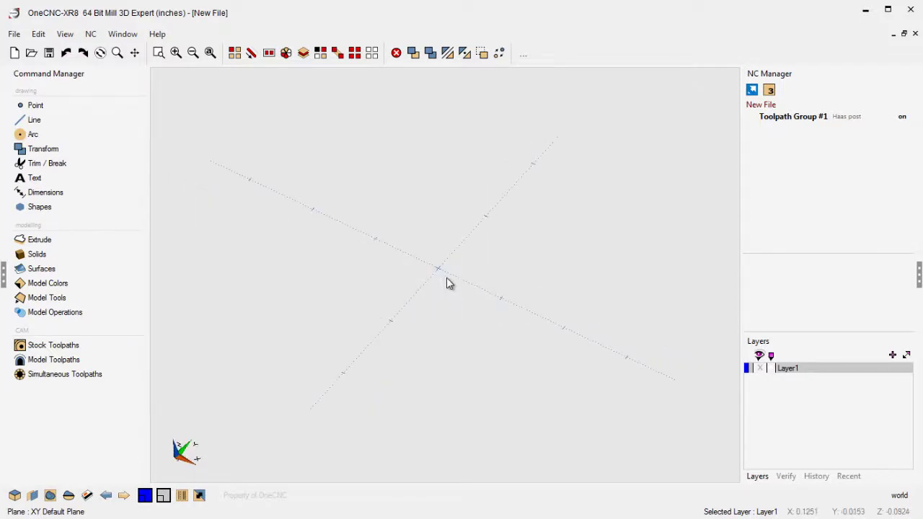
- Import Tripod Bracket.SLDPRT as a SolidWorks part and accept the default import options
left_click(34, 54)
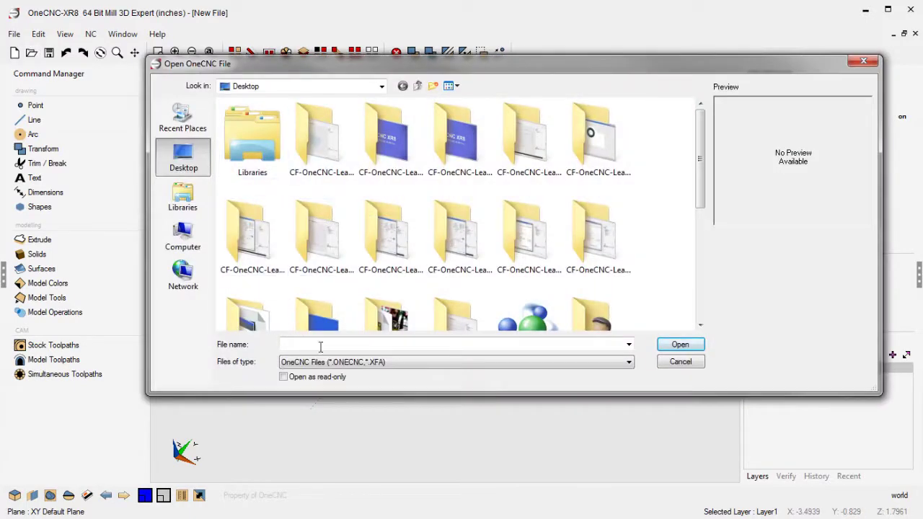
left_click(346, 364)
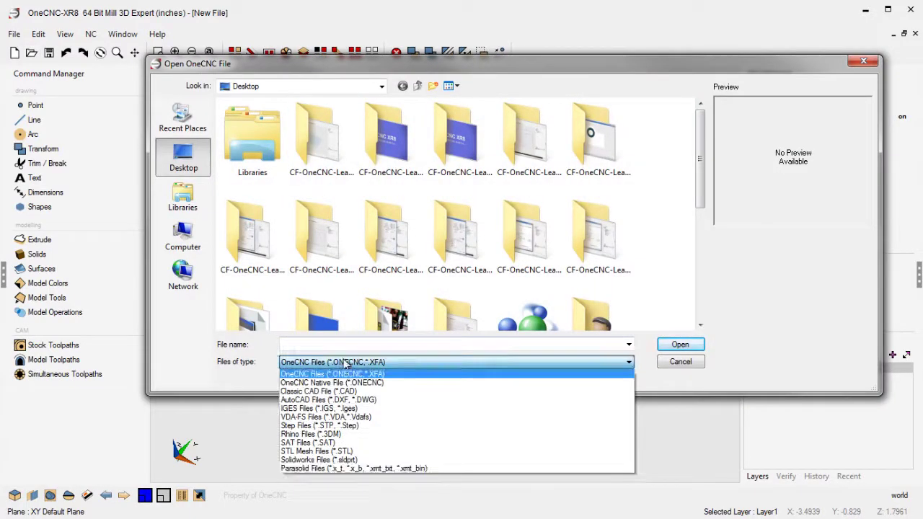
left_click(338, 460)
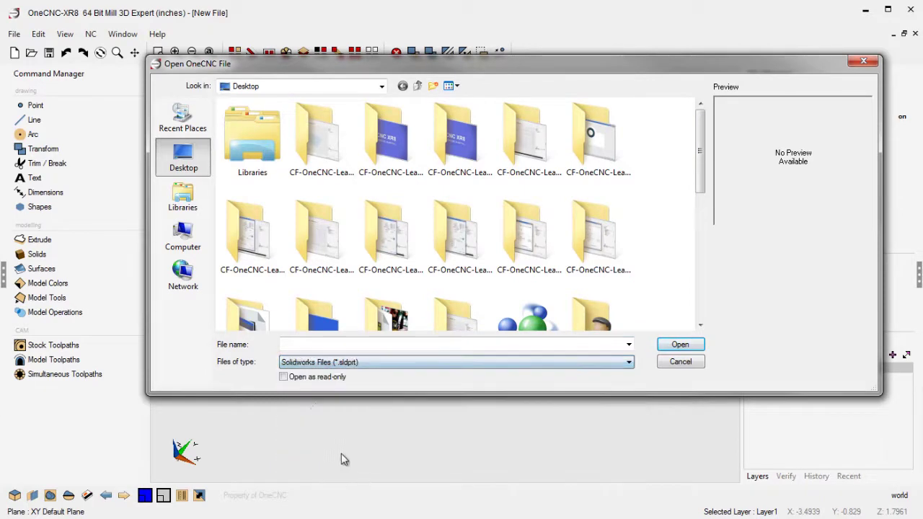
left_click_drag(702, 189, 686, 324)
double_click(254, 288)
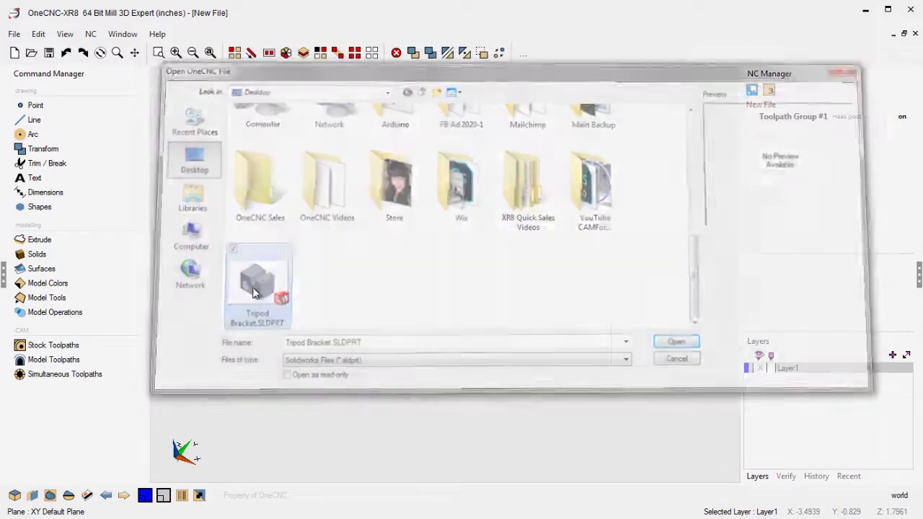
left_click(410, 281)
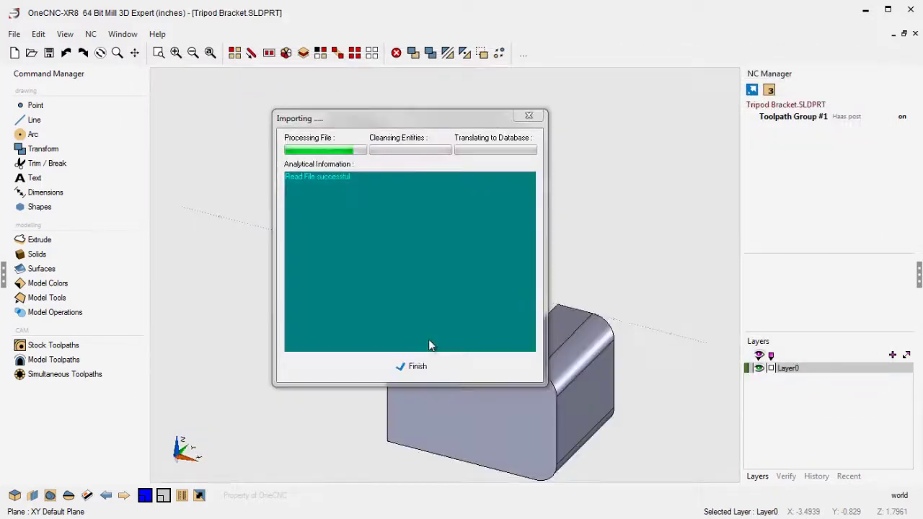
- Close the import report and orbit the bracket to a more top-down view
left_click(411, 366)
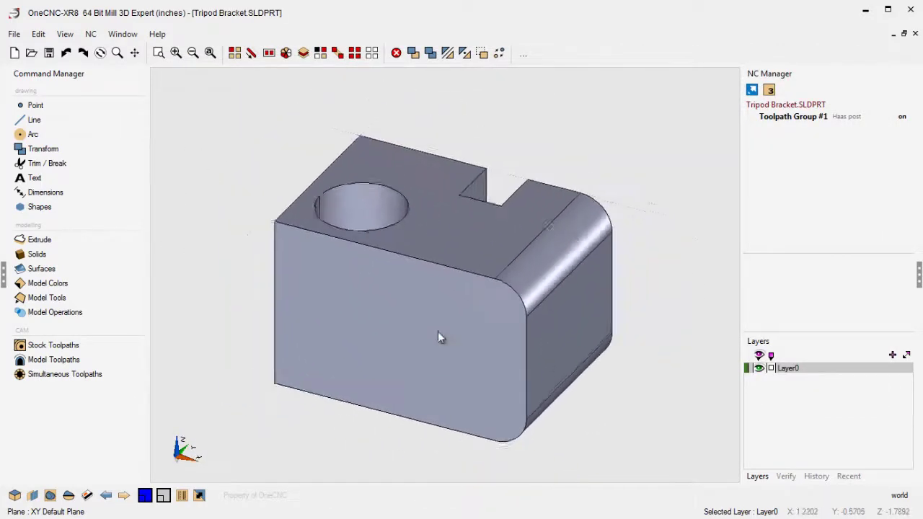
middle_click_drag(358, 286, 453, 329)
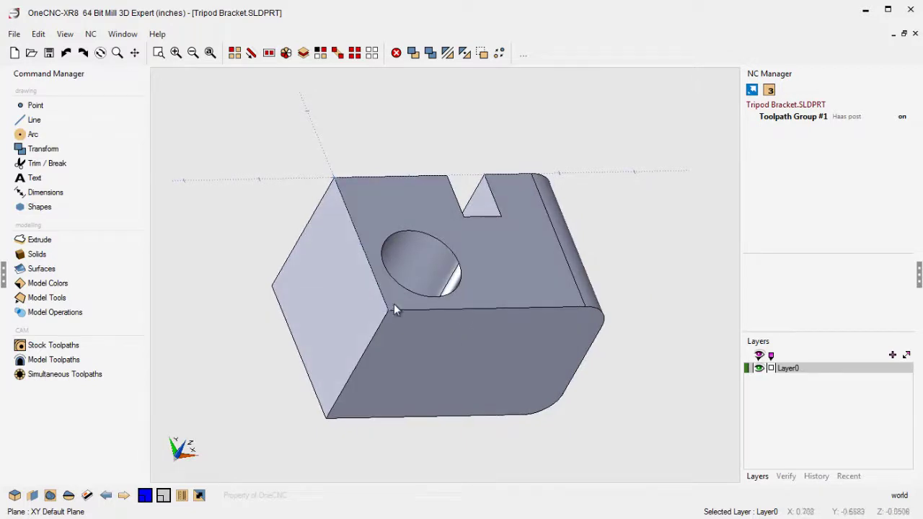
middle_click_drag(403, 333, 353, 329)
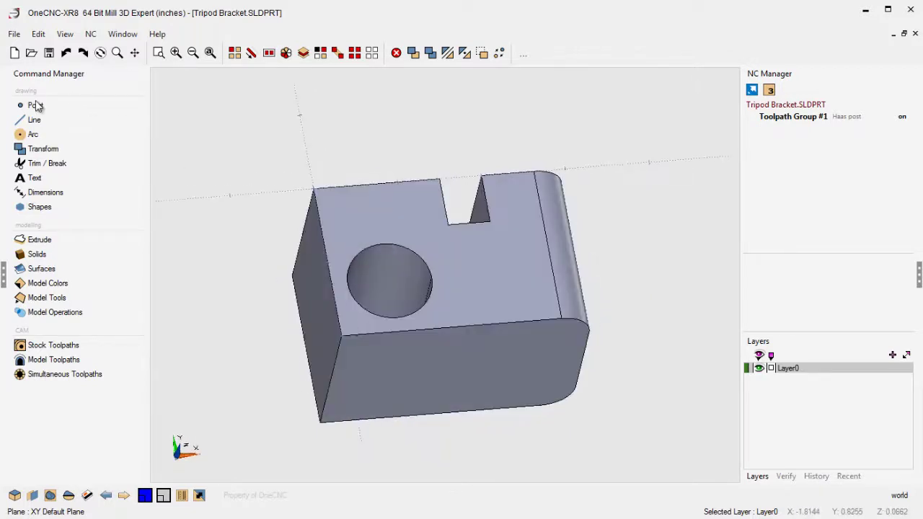
- Add a Ø1 diameter dimension to the round hole, placed below the part
left_click(45, 192)
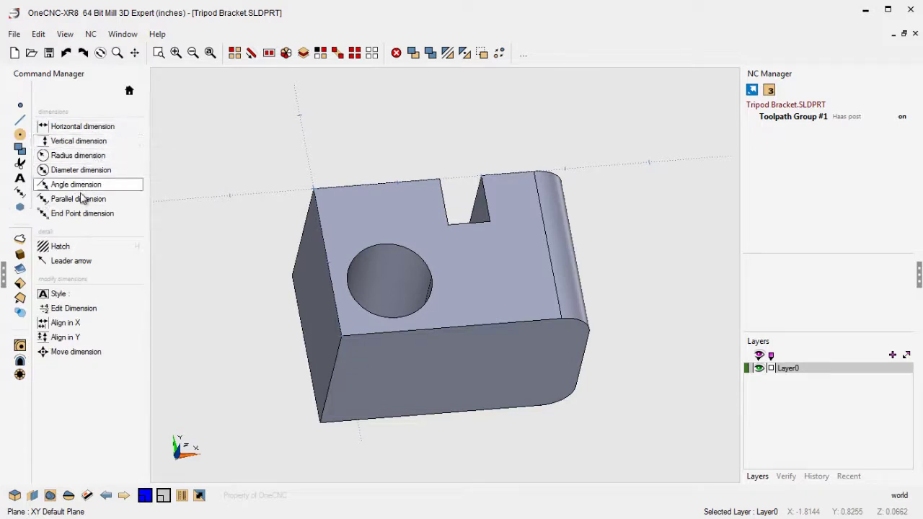
left_click(85, 170)
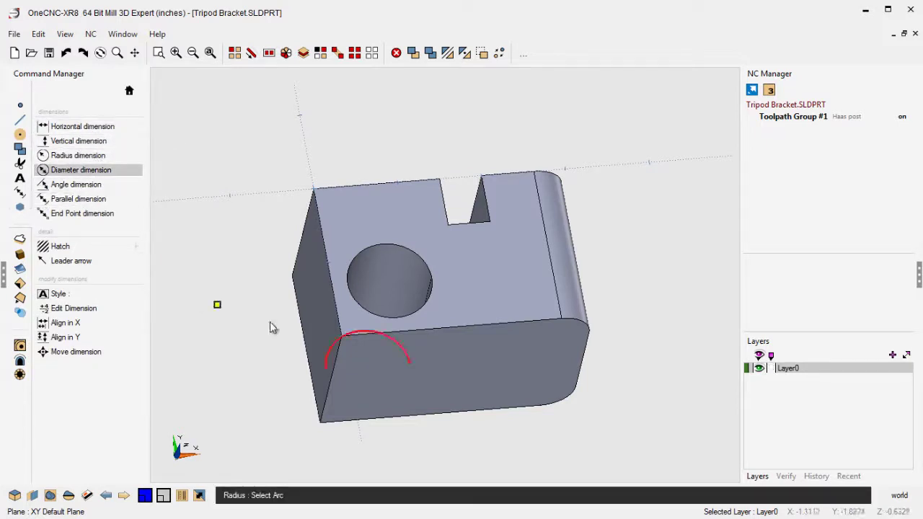
left_click(371, 318)
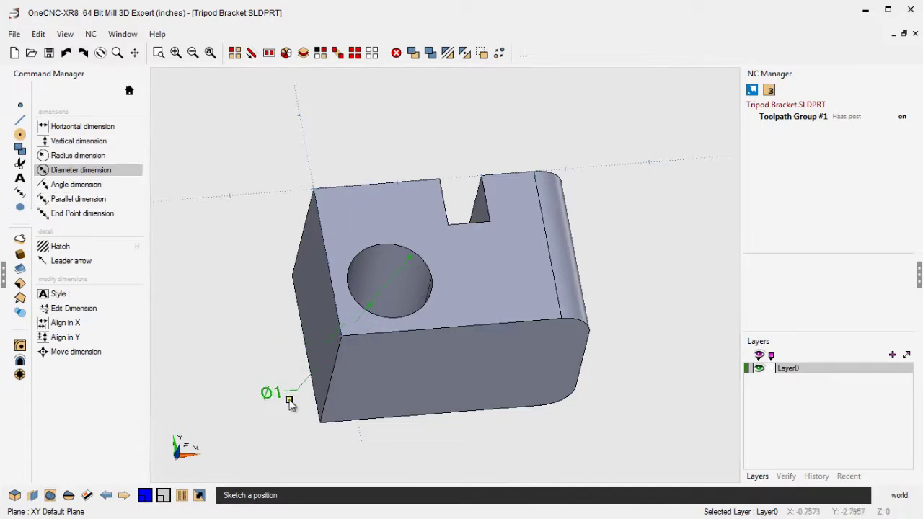
left_click(289, 402)
- Add a vertical 2 dimension along the bracket's left side
left_click(79, 141)
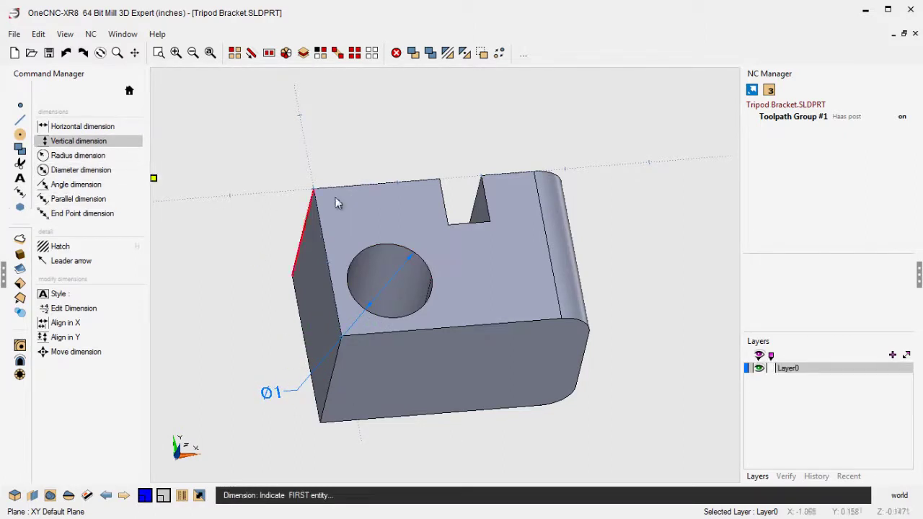
left_click(333, 187)
left_click(370, 331)
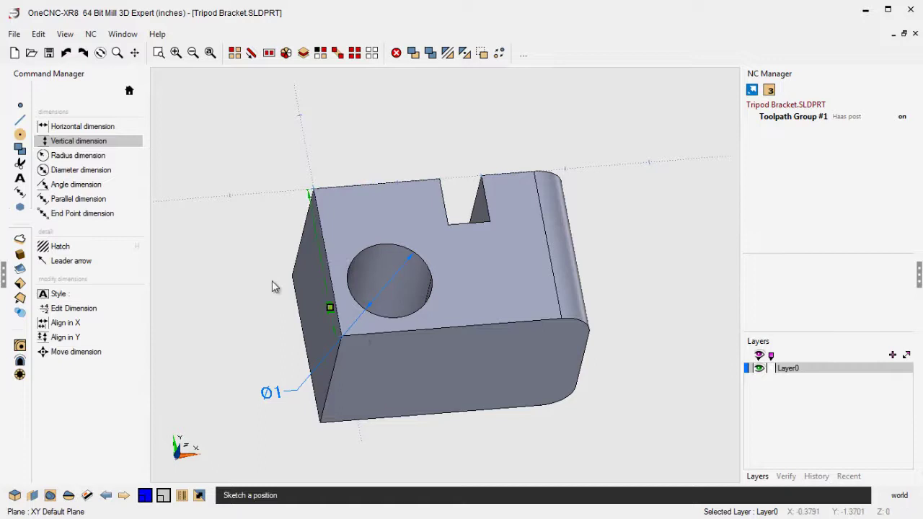
left_click(263, 268)
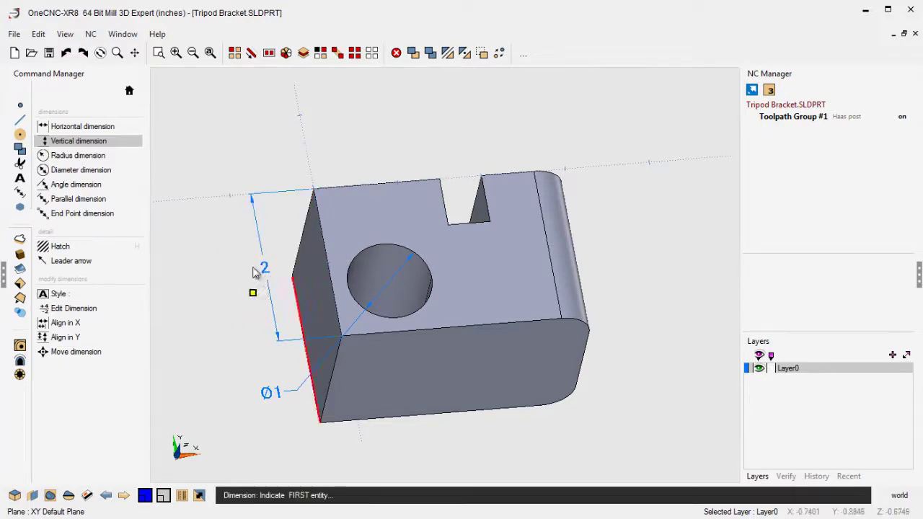
- Add a horizontal 0.5 dimension across the notch, placed above the part
left_click(72, 126)
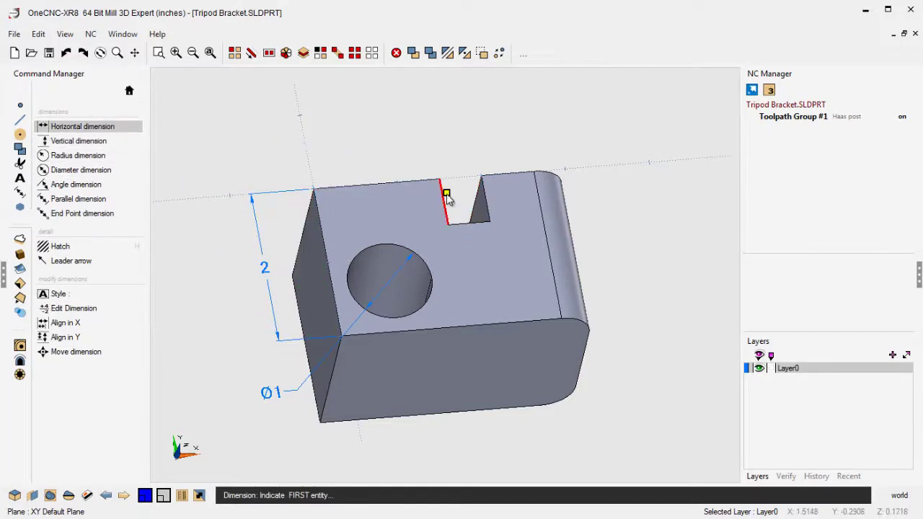
left_click(446, 198)
left_click(484, 201)
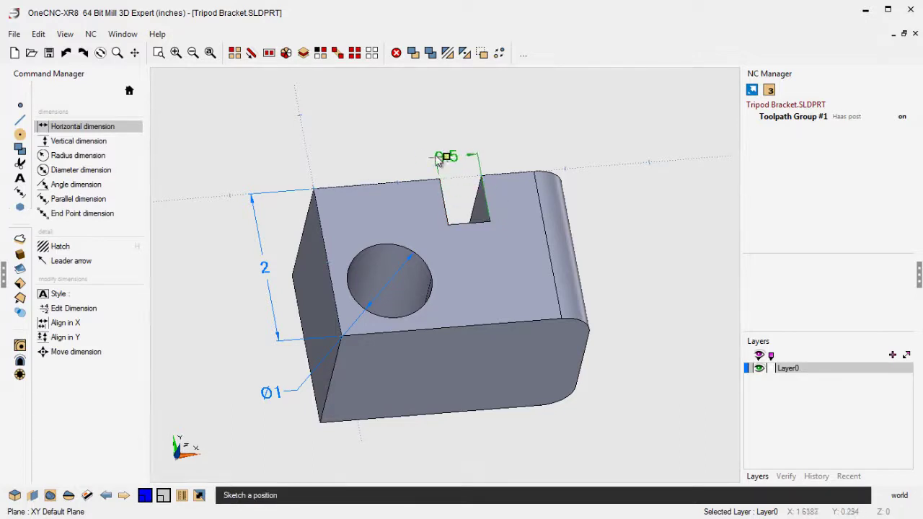
left_click(377, 152)
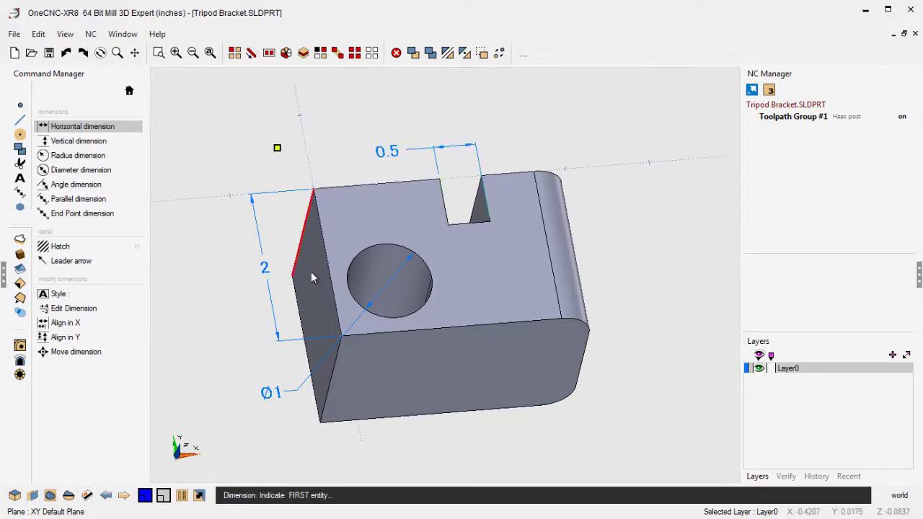
middle_click_drag(311, 271, 272, 257)
- Add a vertical 0.688 dimension from the bracket's lower edge to the hole centre
scroll(272, 264, "up", 2)
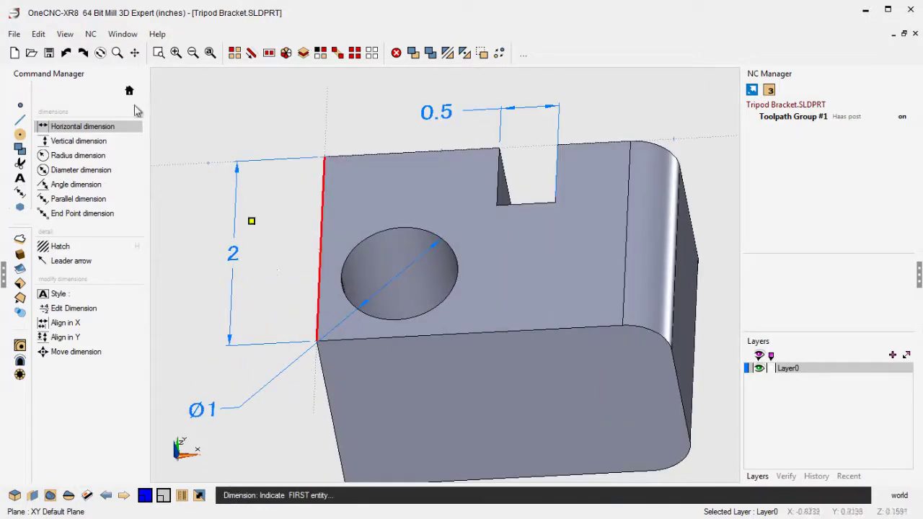
left_click(68, 142)
left_click(377, 240)
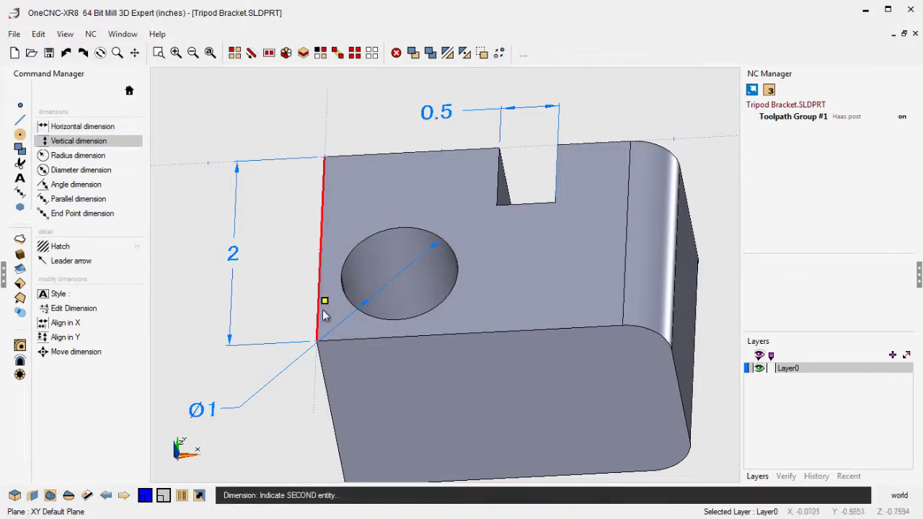
left_click(345, 341)
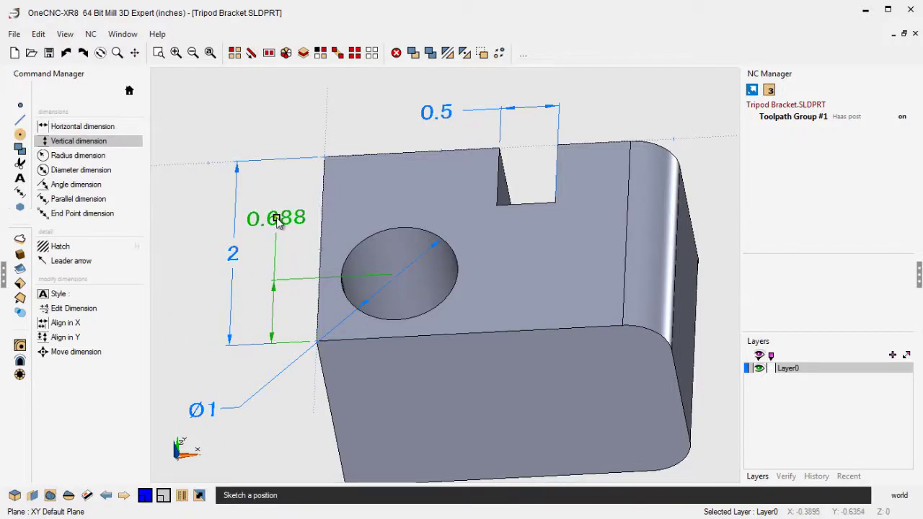
left_click(276, 217)
key("Escape")
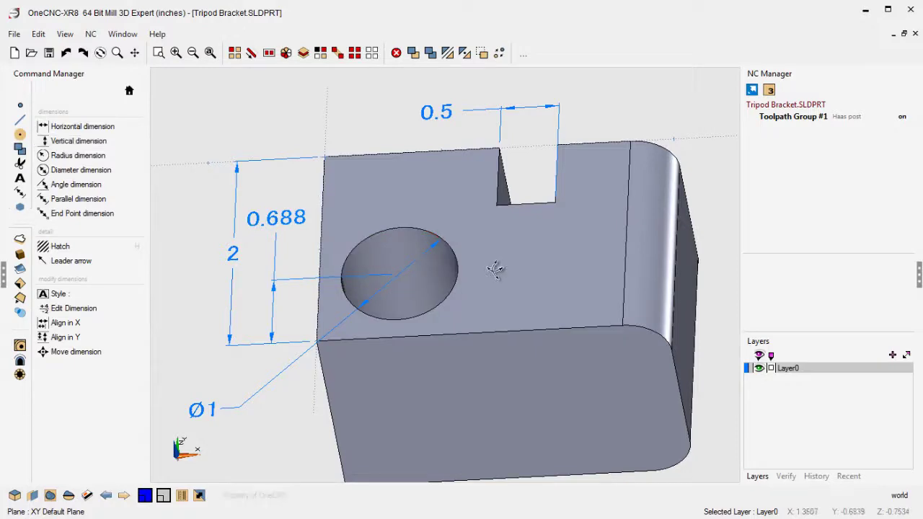
key("Home")
middle_click_drag(489, 364, 470, 249)
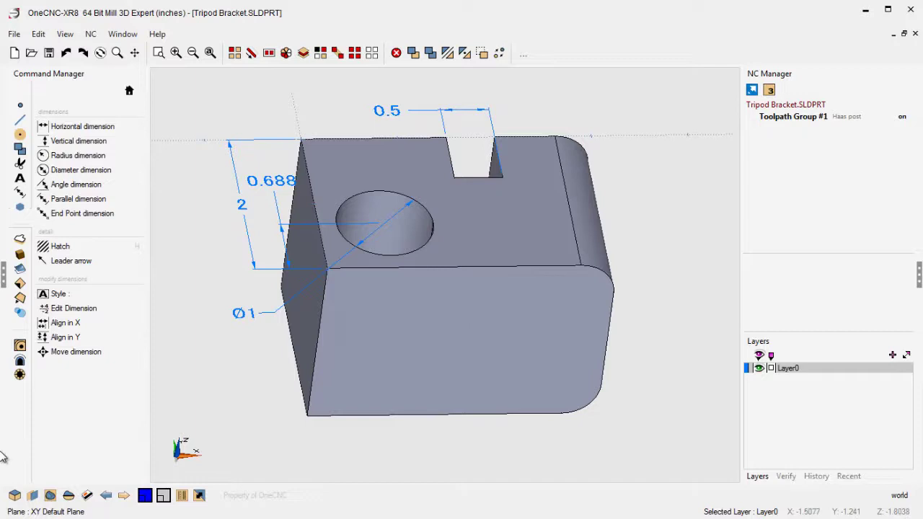
- Set the working plane to the bracket's top face
left_click(32, 495)
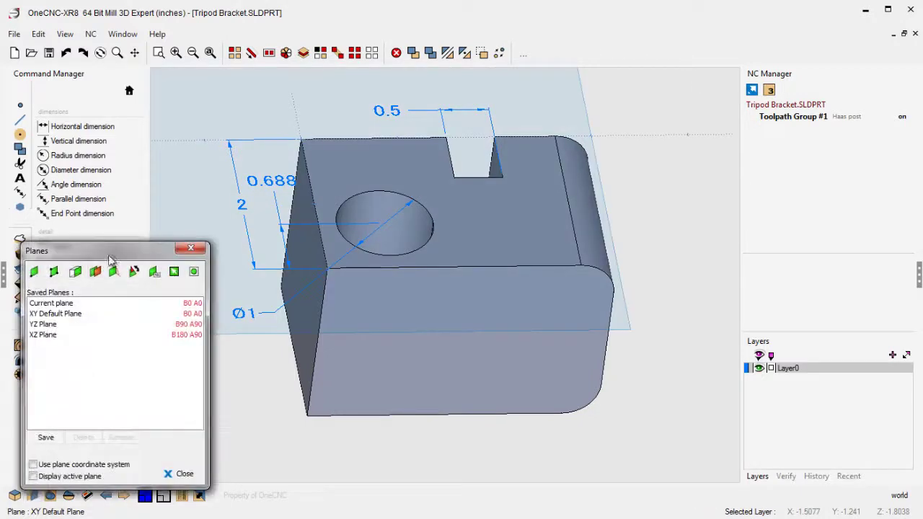
left_click_drag(99, 248, 245, 81)
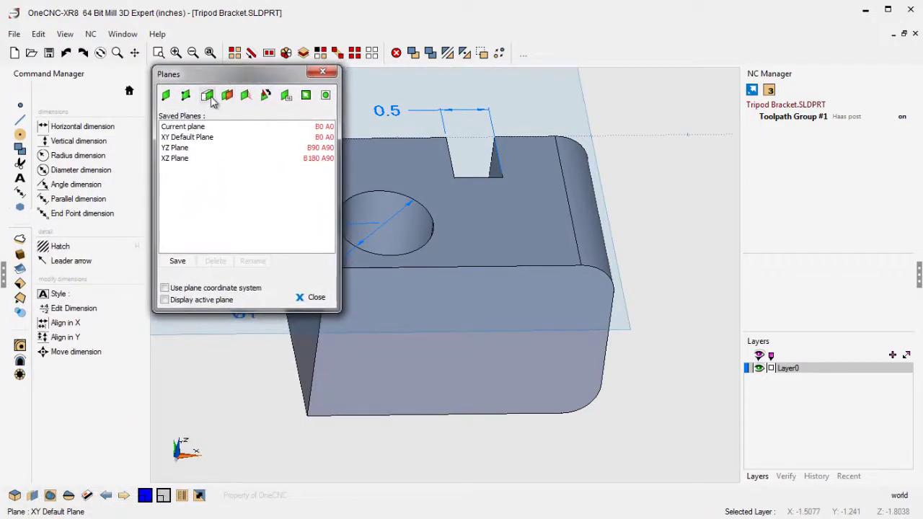
left_click(209, 99)
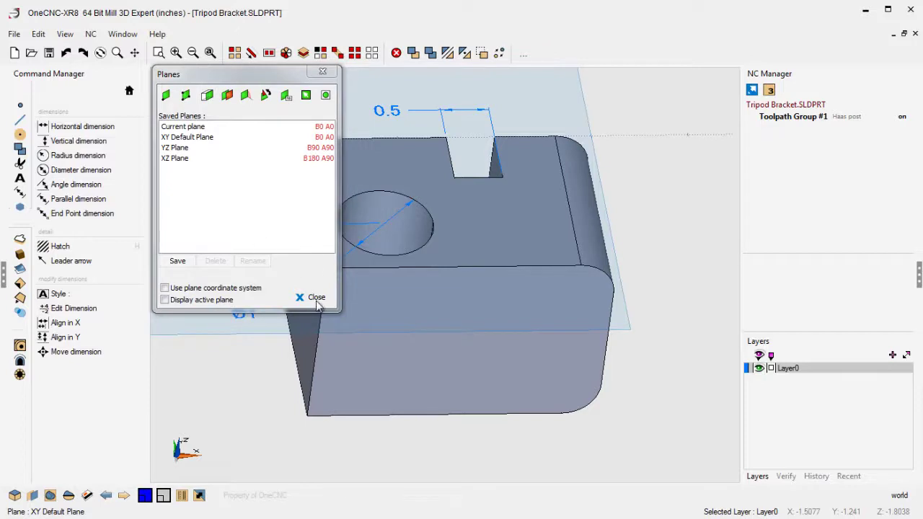
left_click(409, 344)
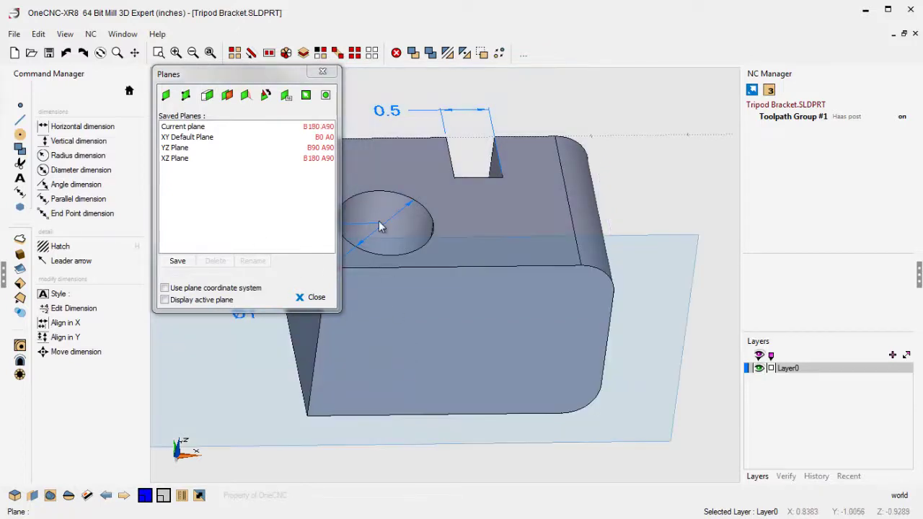
left_click(322, 73)
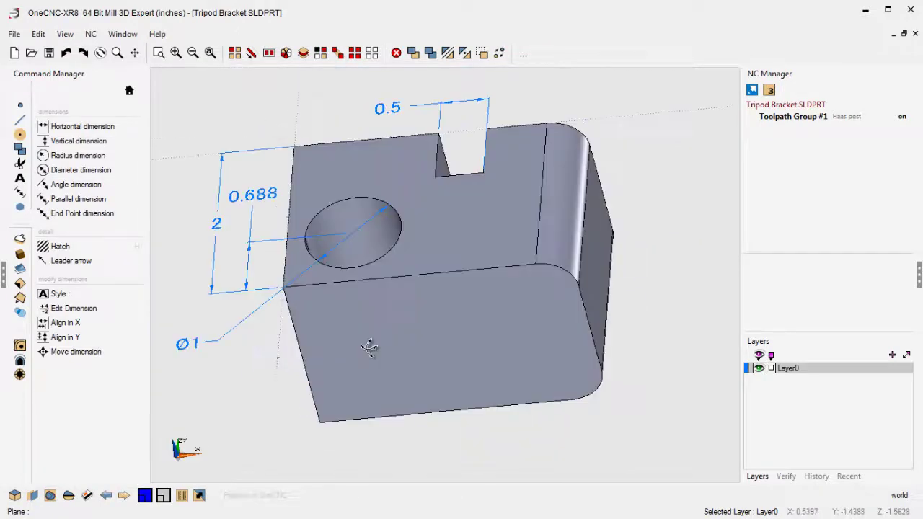
middle_click_drag(369, 347, 384, 315)
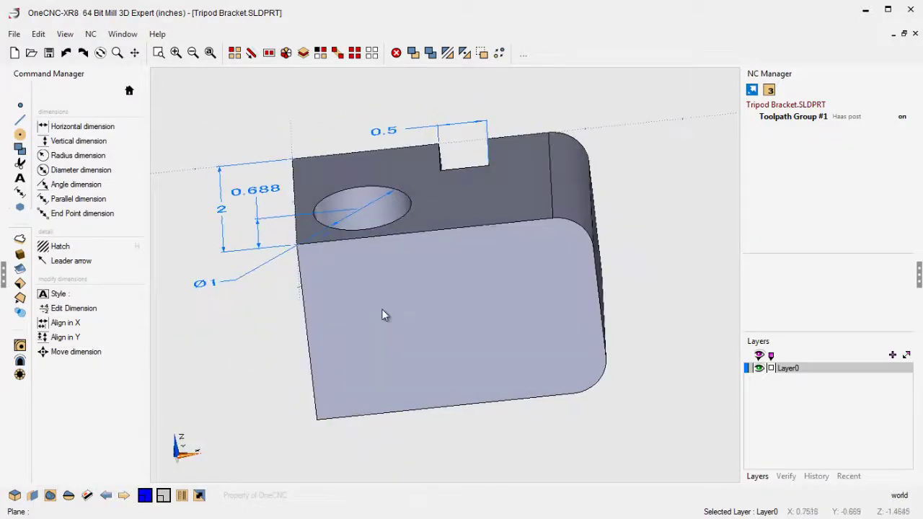
- Add R0.375 radius dimensions to the upper and lower right corner arcs
left_click(78, 155)
left_click(578, 228)
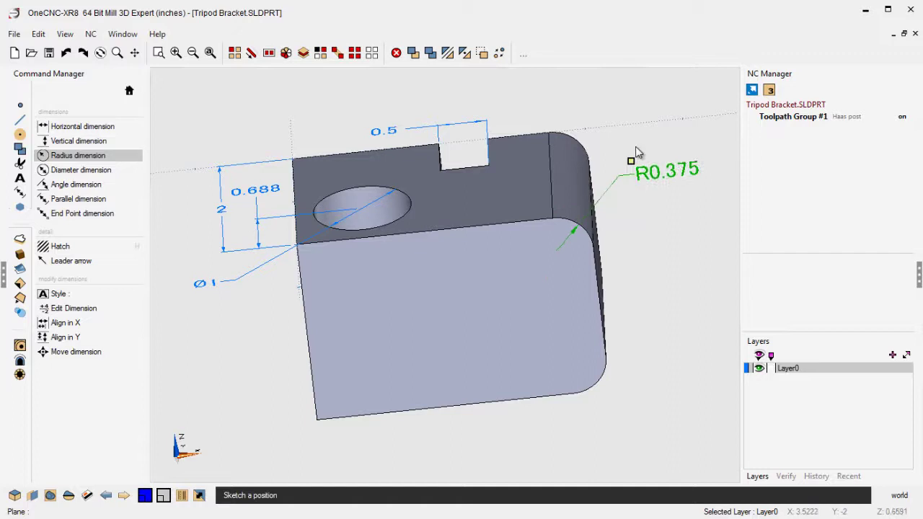
left_click(626, 173)
left_click(601, 383)
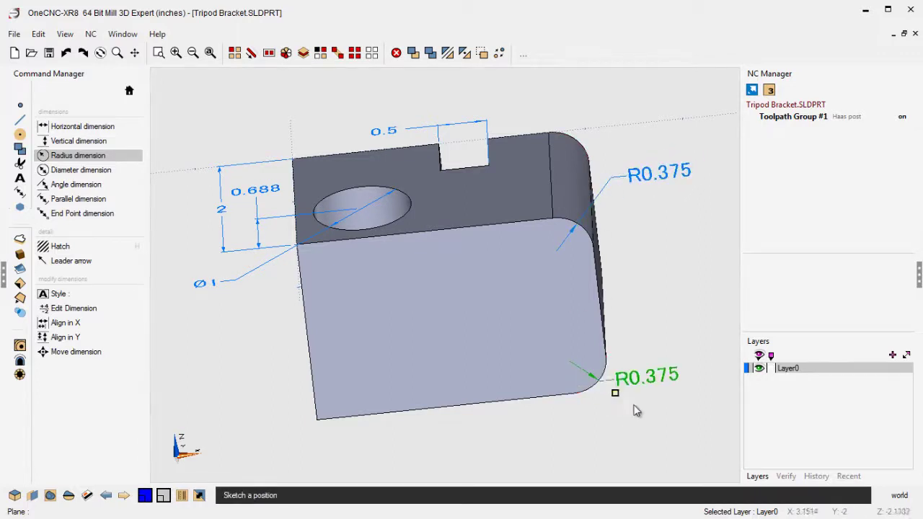
left_click(664, 418)
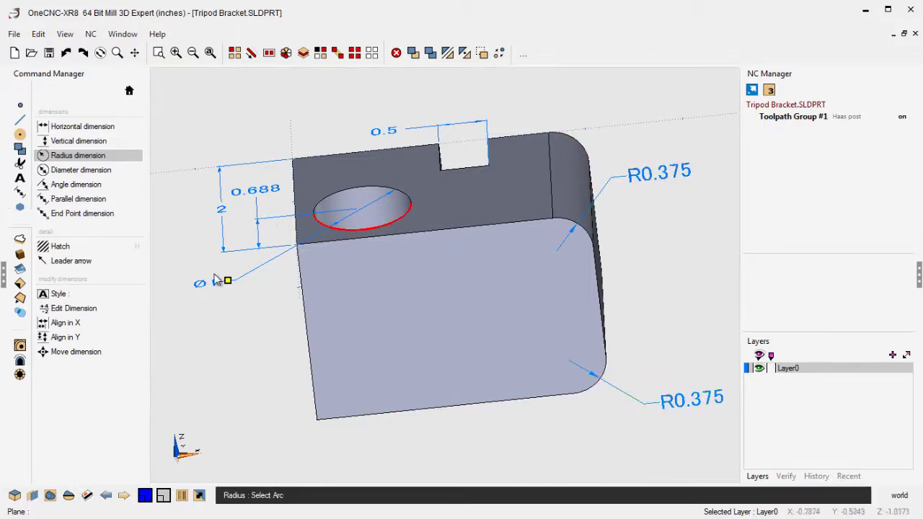
left_click(77, 140)
- Add a vertical 2 dimension between the front face's top and bottom edges, left of the part
left_click(323, 248)
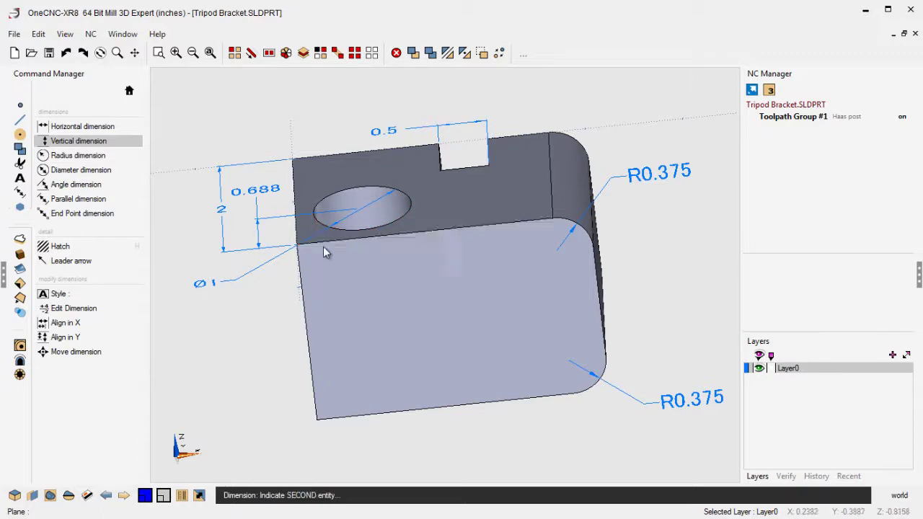
left_click(348, 424)
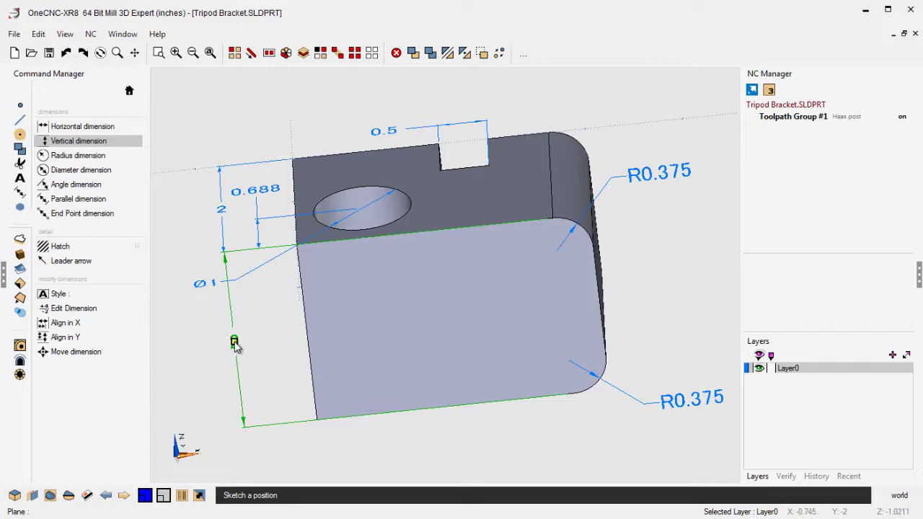
left_click(234, 344)
- Add a horizontal 3 dimension between the front face's left and right edges, below the part
middle_click_drag(457, 363, 482, 349)
scroll(358, 267, "up", 2)
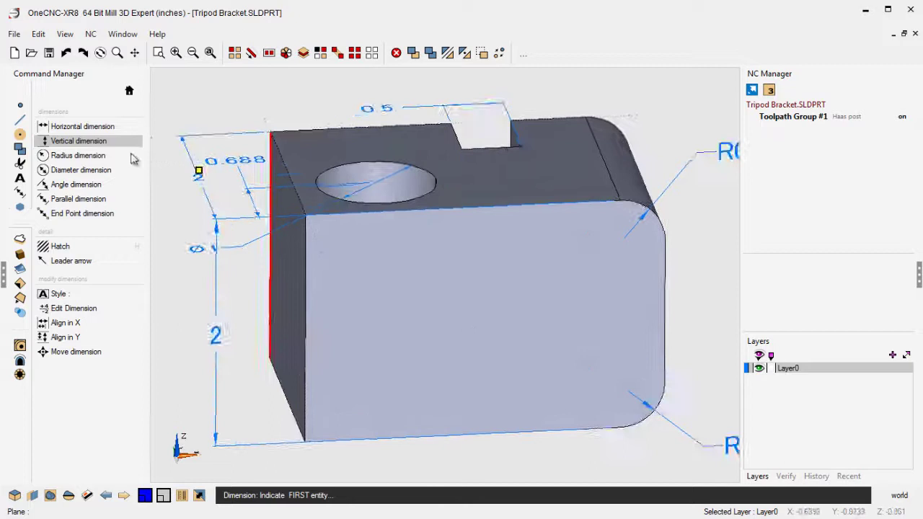
left_click(83, 126)
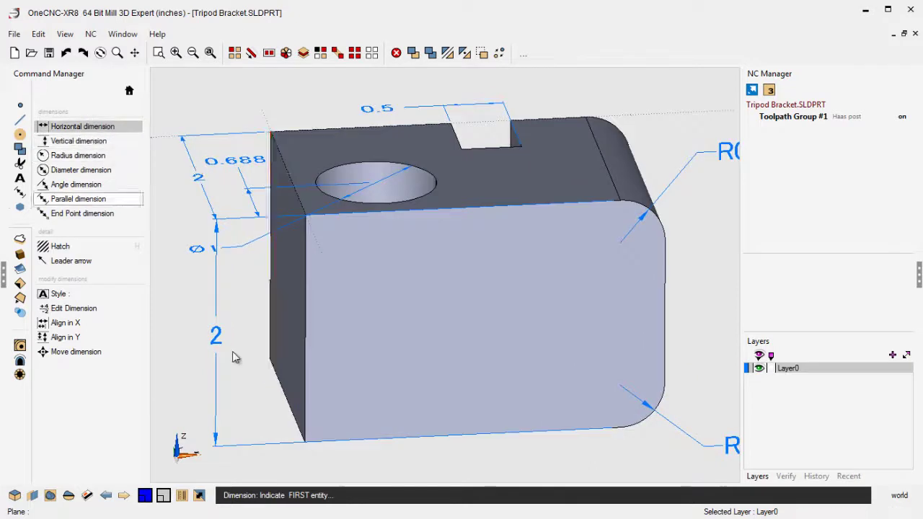
left_click(303, 411)
left_click(664, 373)
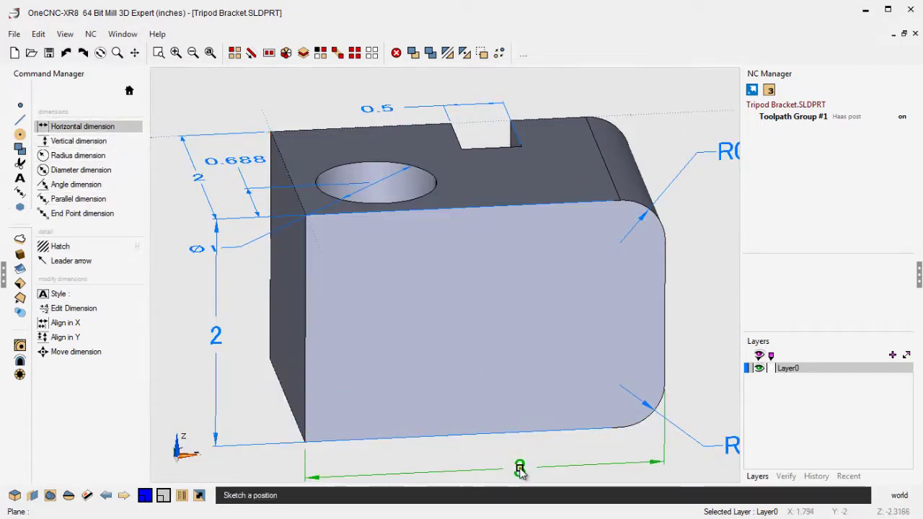
left_click(503, 470)
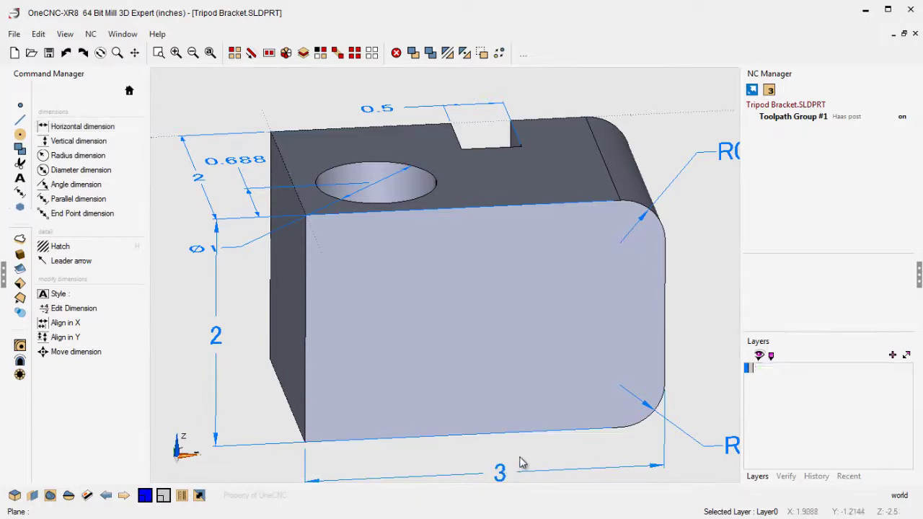
scroll(516, 453, "down", 3)
mouse_move(517, 388)
middle_mouse_down()
mouse_move(474, 299)
mouse_move(541, 363)
mouse_move(332, 349)
mouse_move(469, 361)
mouse_move(531, 342)
mouse_move(444, 384)
mouse_move(443, 395)
mouse_move(505, 375)
mouse_move(506, 388)
middle_mouse_up()
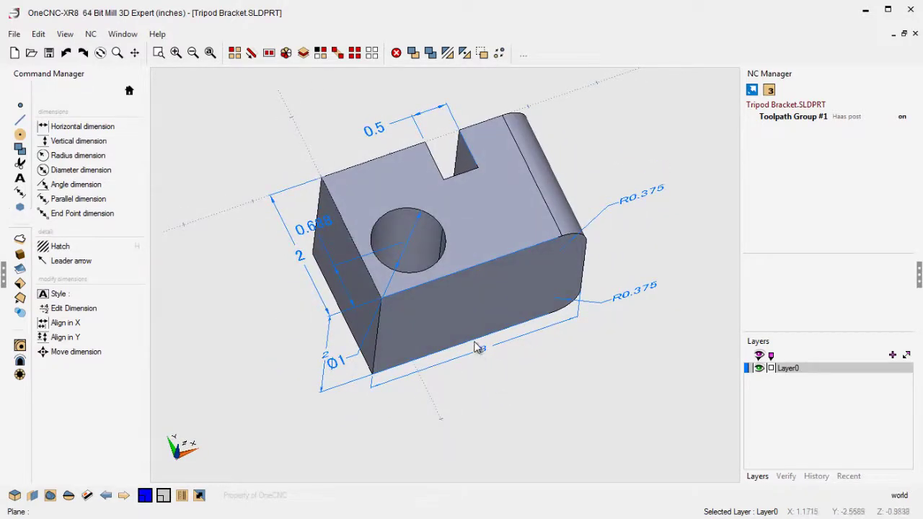
- Select the bracket solid and hide it so only the dimensions remain
middle_click_drag(476, 348, 460, 373)
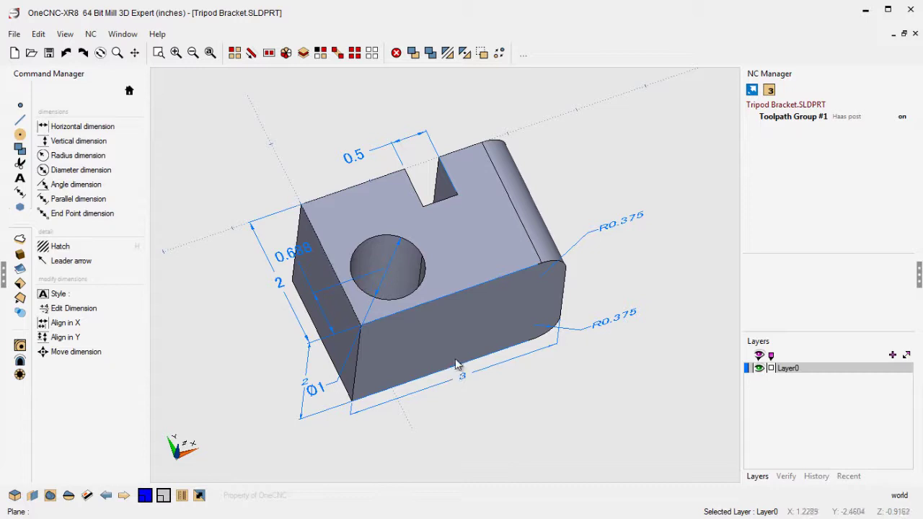
left_click(459, 250)
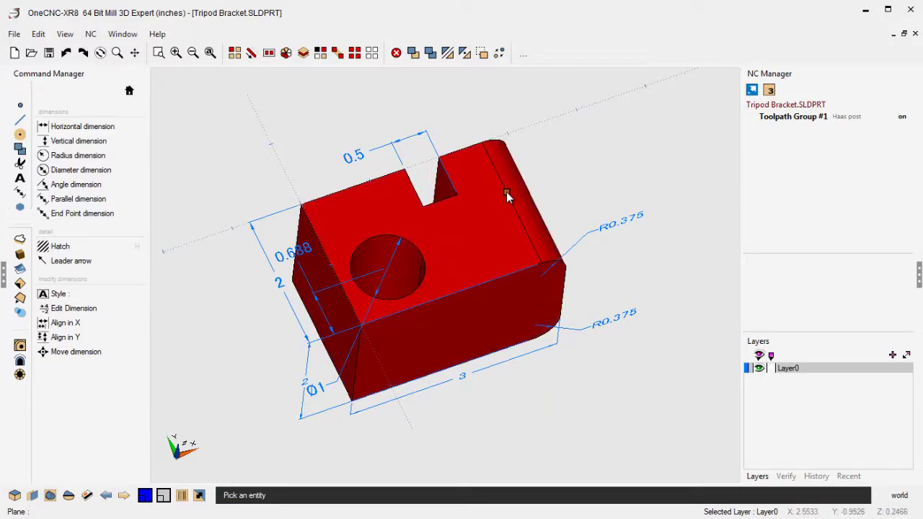
left_click(482, 54)
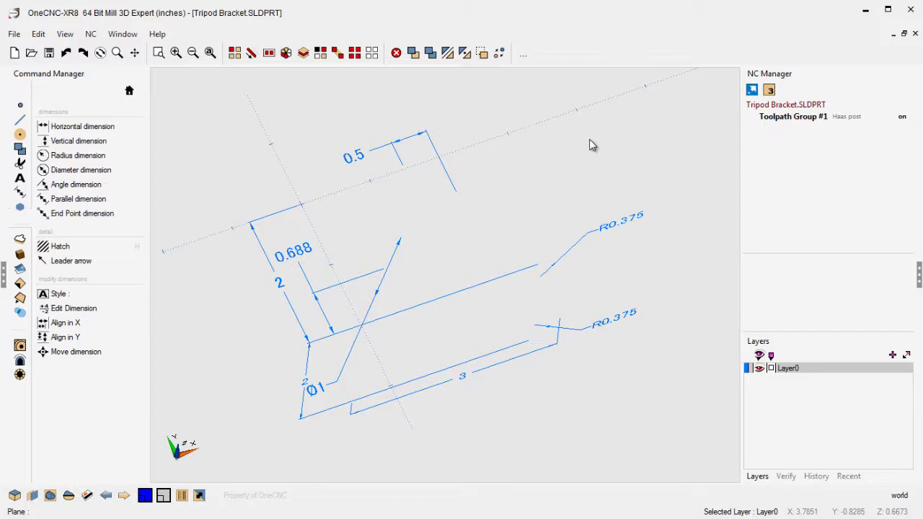
- Move all dimensions onto a new 'Dimensions' layer, then hide that layer
key("ctrl+a")
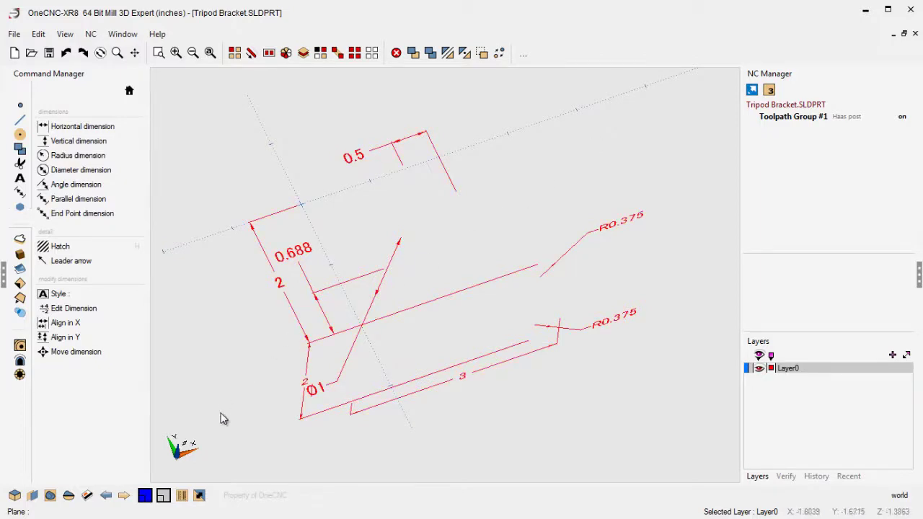
left_click(199, 496)
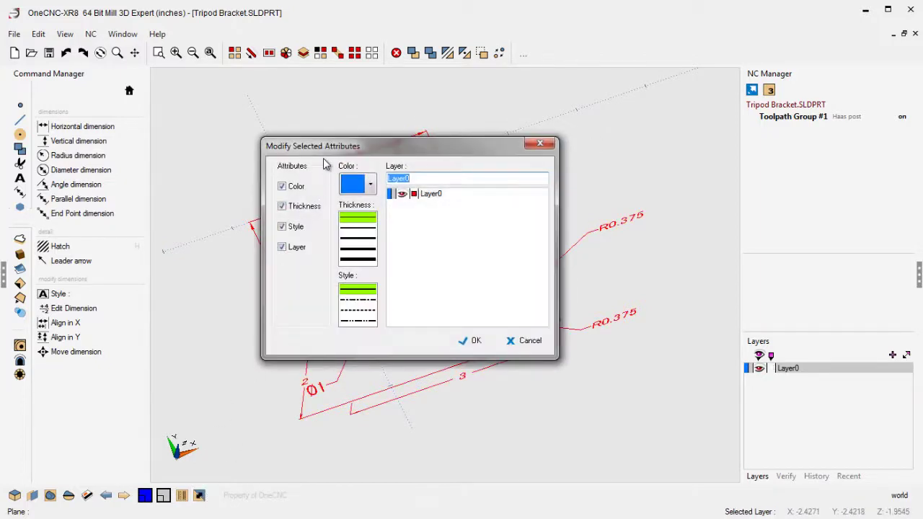
left_click_drag(321, 155, 212, 88)
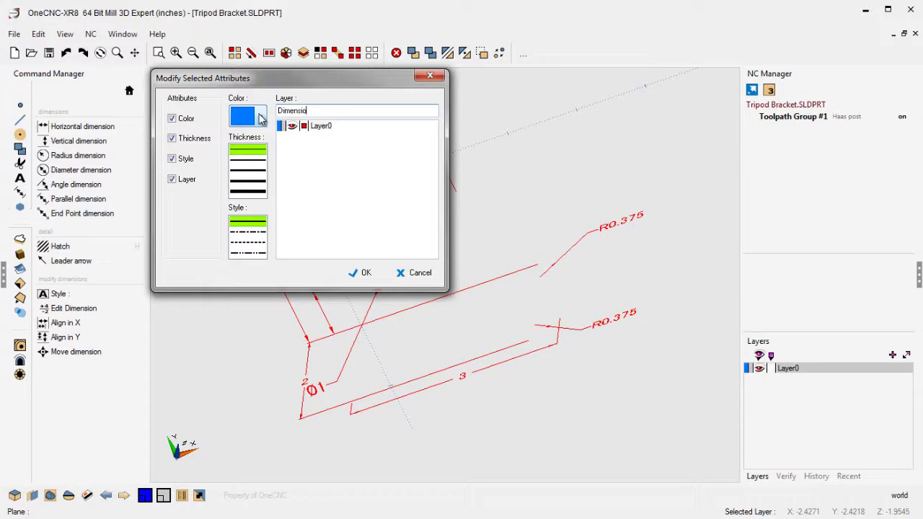
left_click(364, 274)
left_click(758, 368)
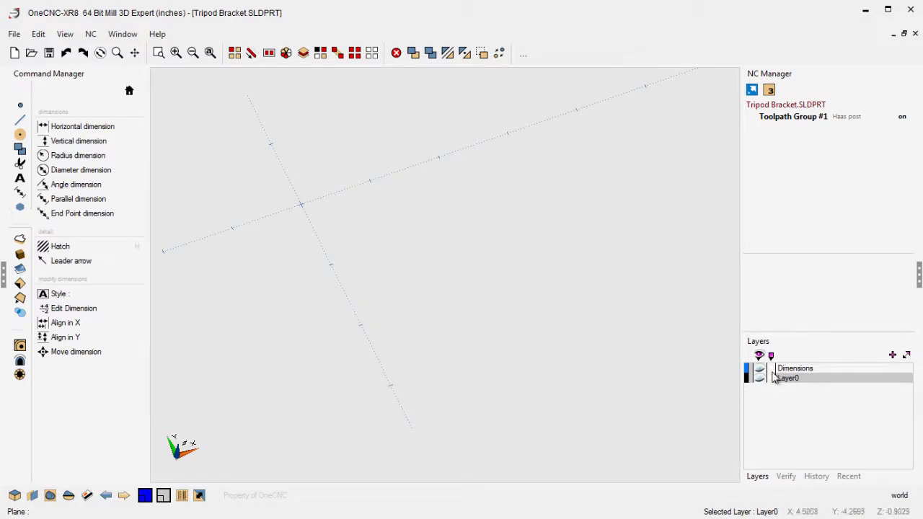
- Turn the Dimensions layer and Layer0 back on to show the bracket with its dimensions
left_click(759, 369)
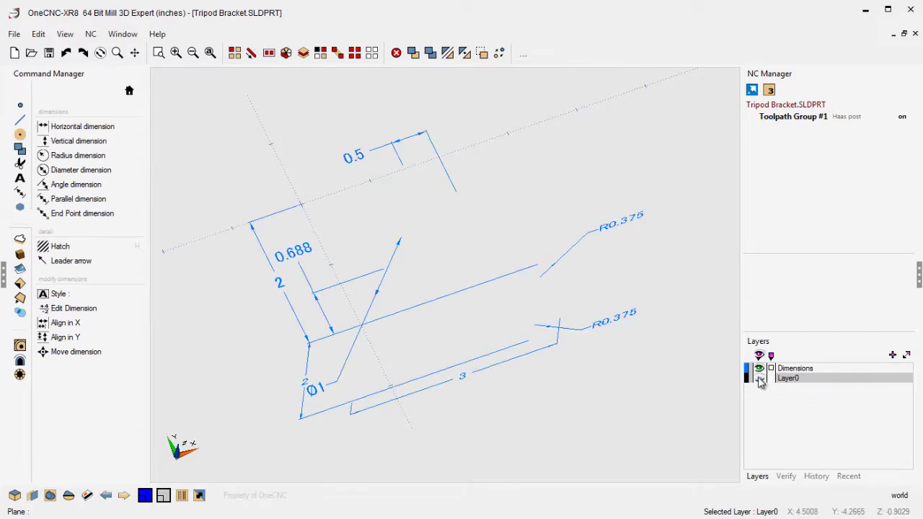
left_click(759, 378)
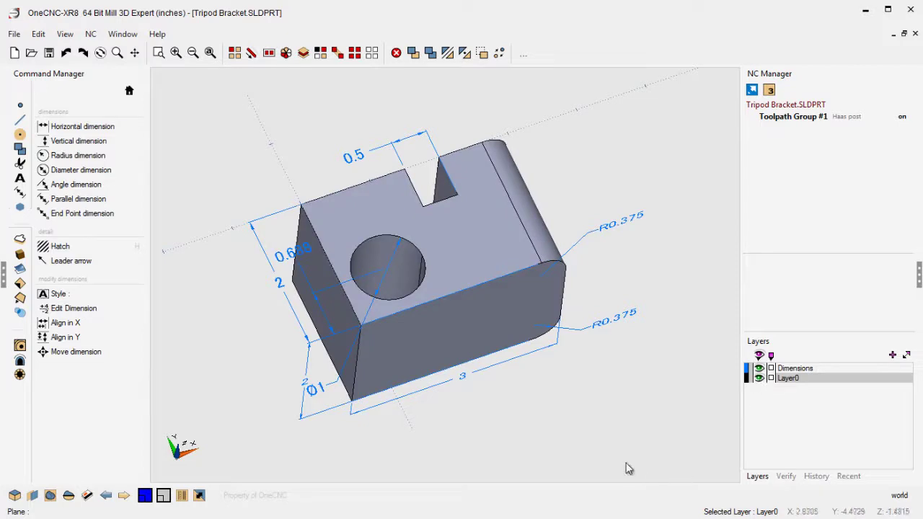
- Rename Layer0, which holds the bracket solid, to 'Solid Model'
double_click(793, 380)
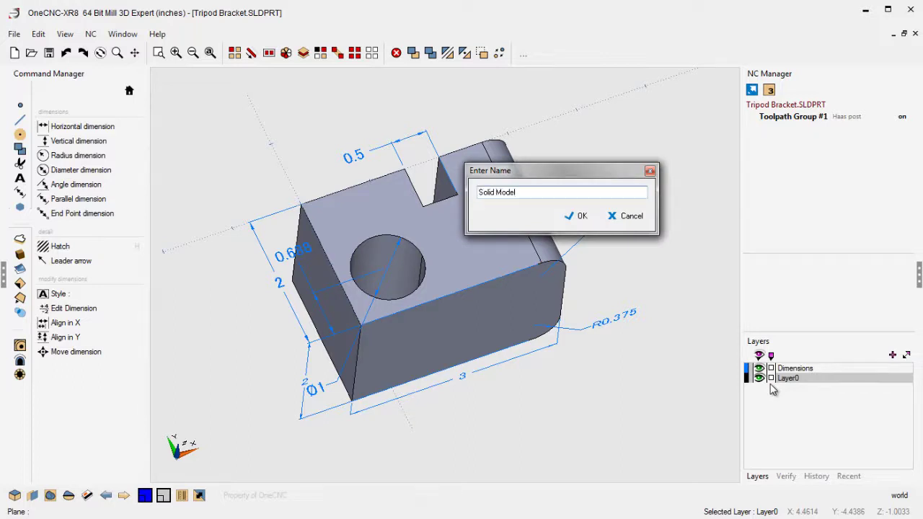
left_click(582, 216)
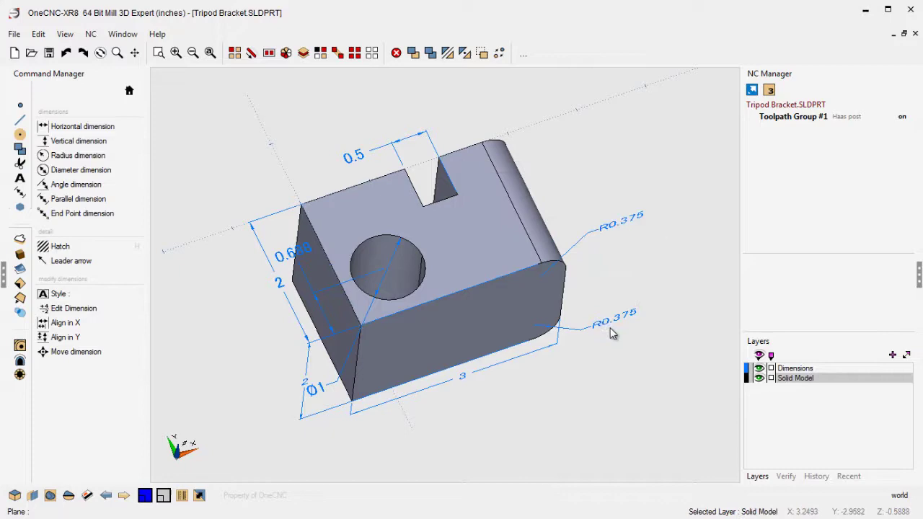
middle_click_drag(612, 333, 588, 306)
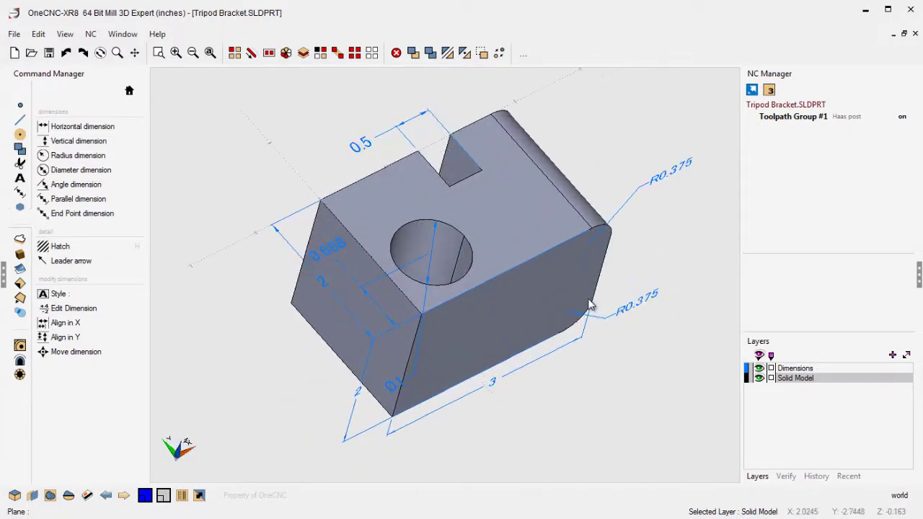